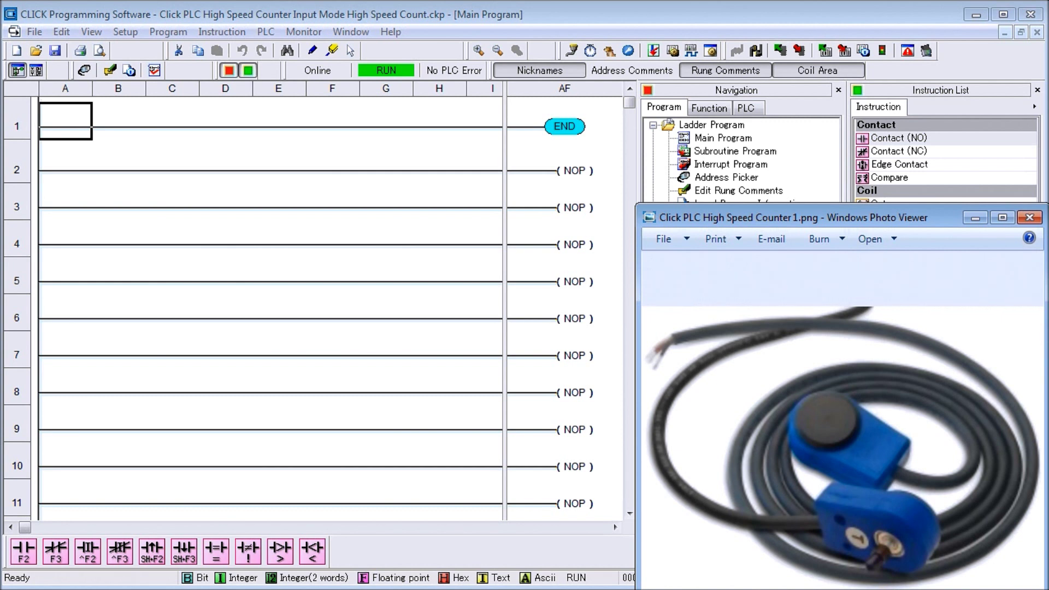
Advance the photo viewer to High Speed Counter 2.png, the exploded sensor-mounting diagram.
key(Right)
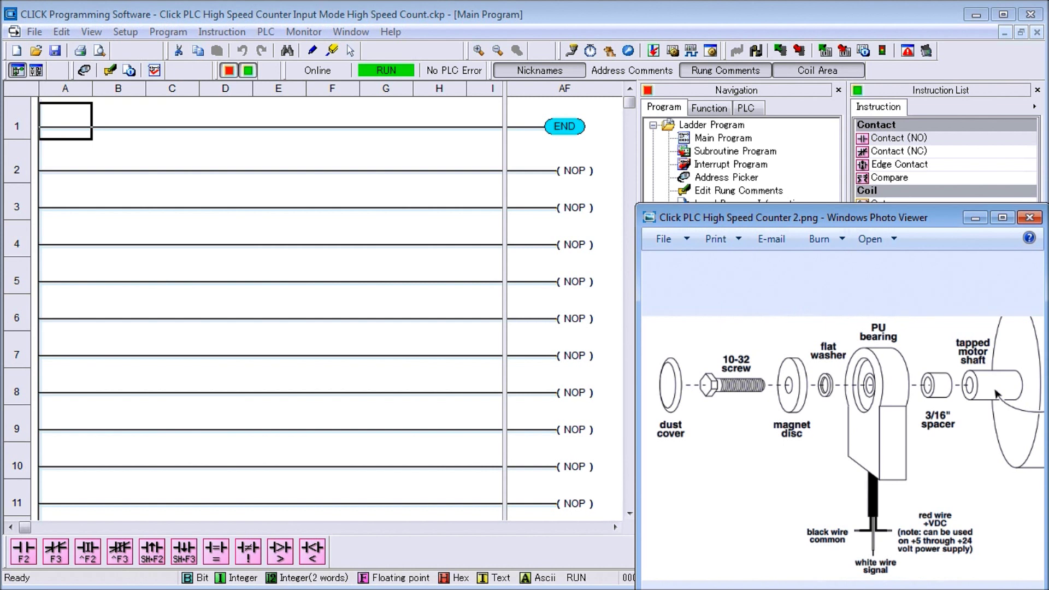
Advance to High Speed Counter 3.png, the Dart PU-E wiring diagram to C1 and X1.
key(Right)
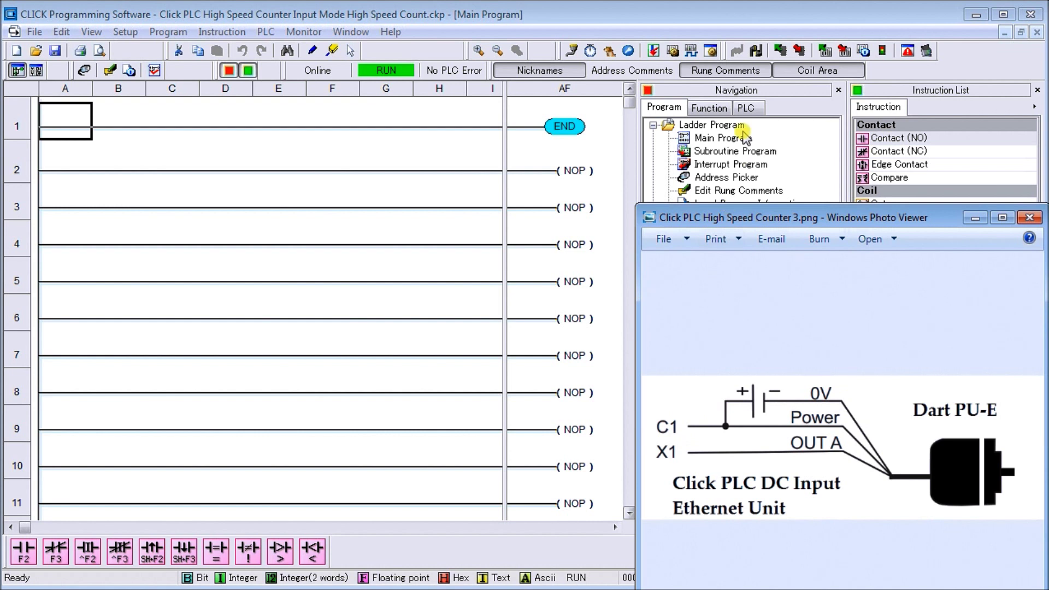
Bring the CLICK project forward and open High Speed Input Setup from the Function list.
click(585, 16)
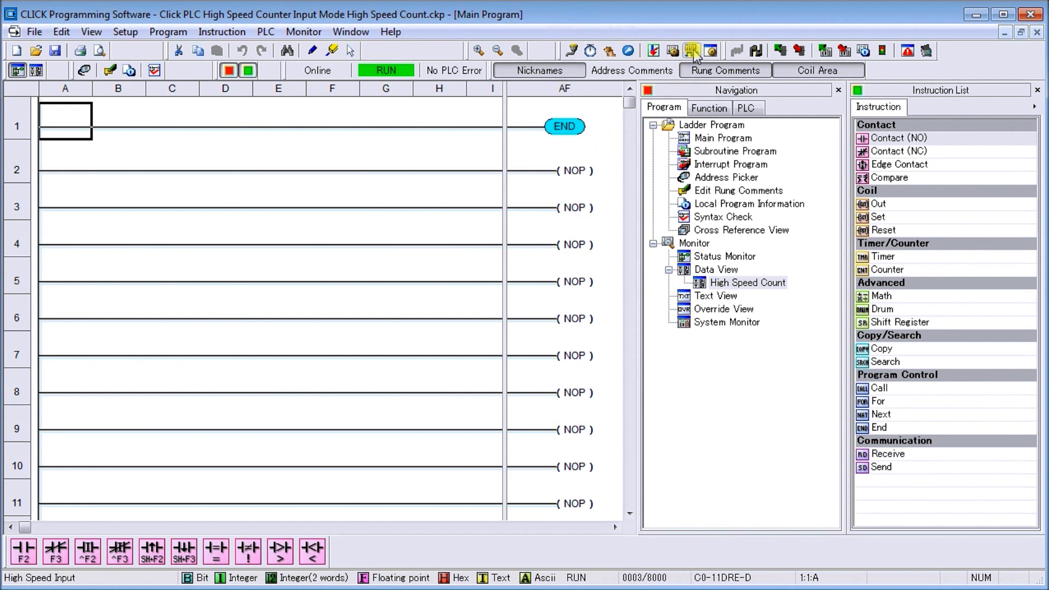
click(709, 108)
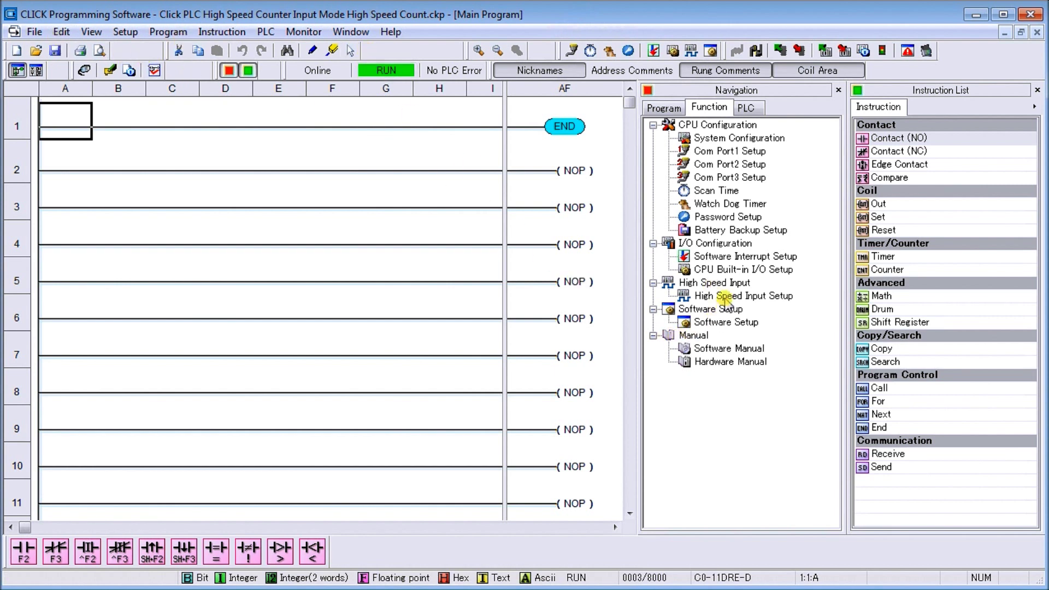
click(689, 50)
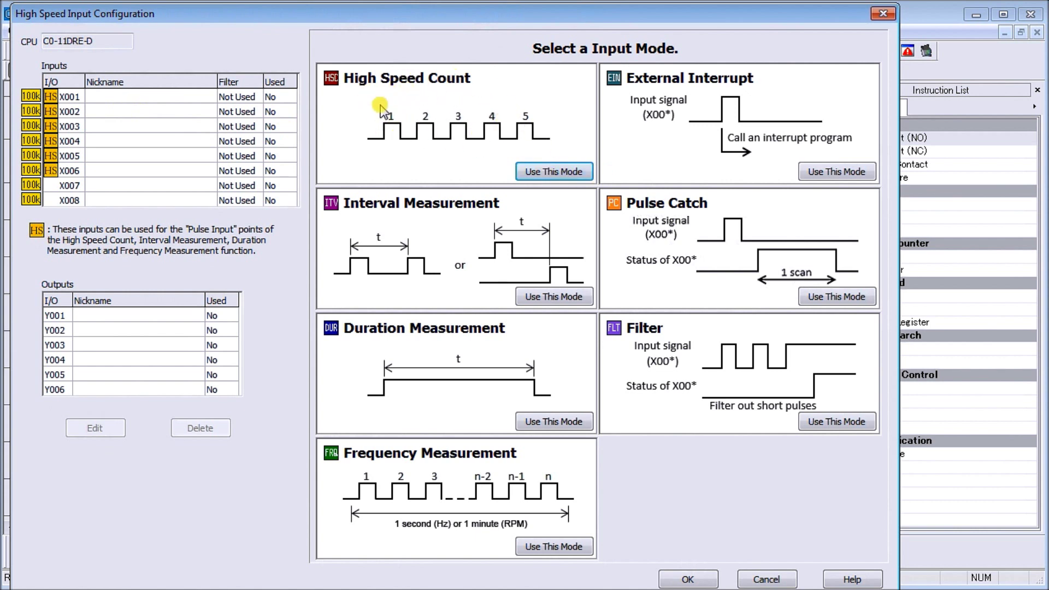
Select the High Speed Count input mode to open its configuration dialog.
click(550, 173)
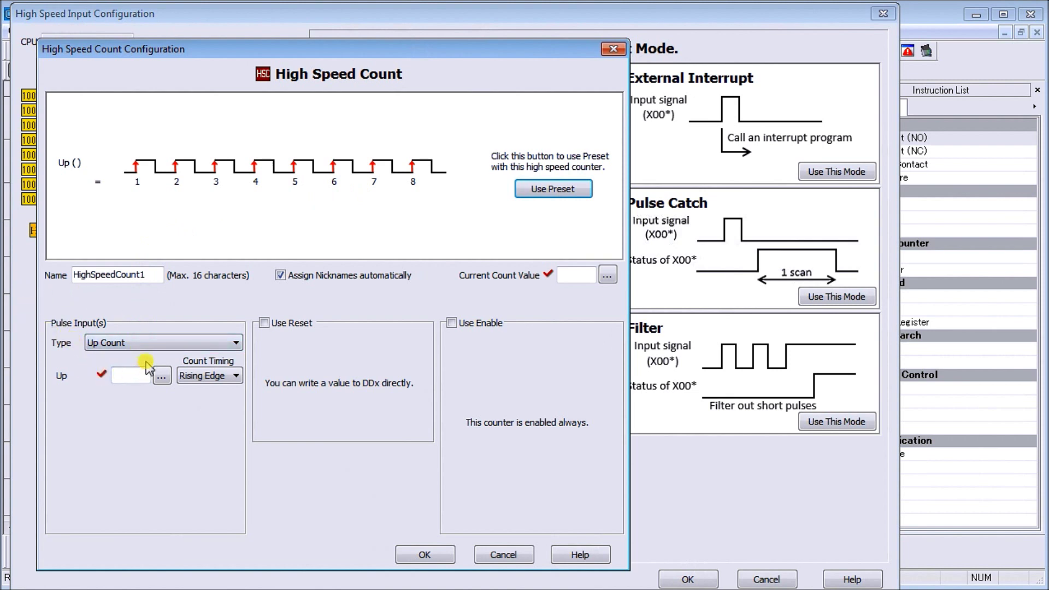
click(140, 344)
click(143, 345)
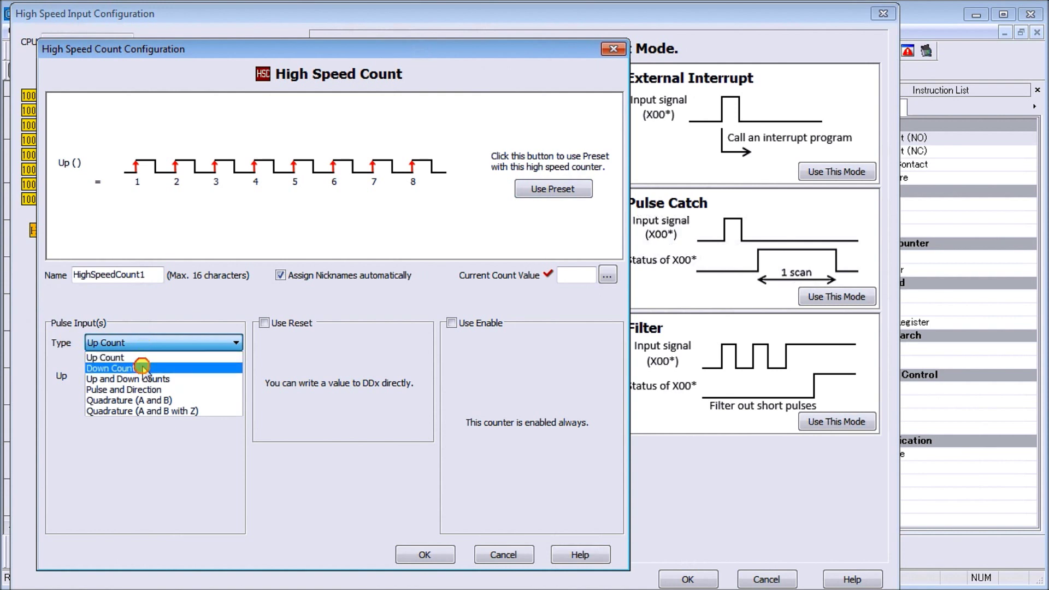
click(143, 368)
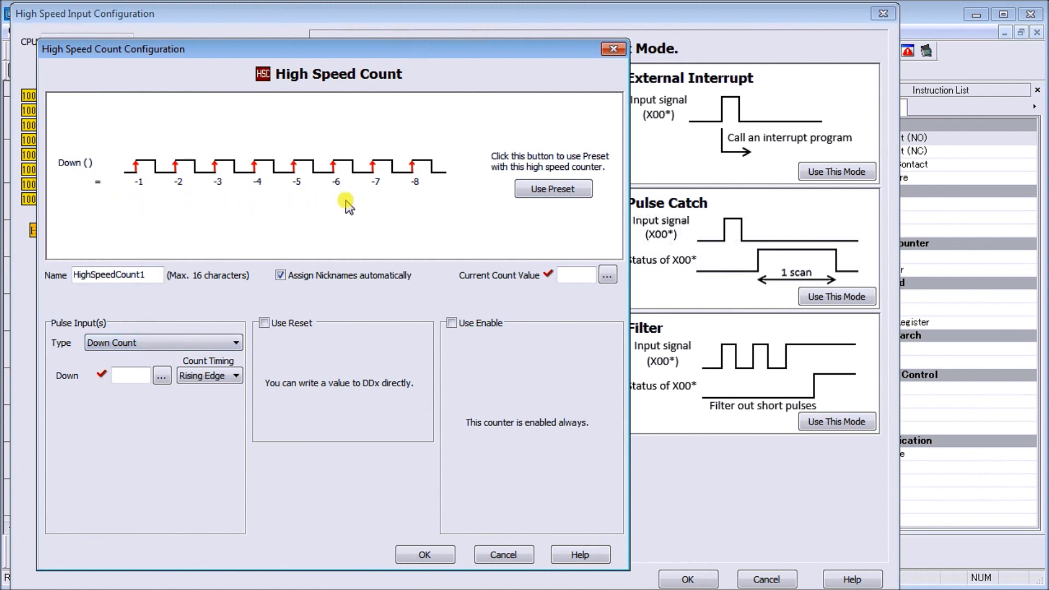
click(163, 341)
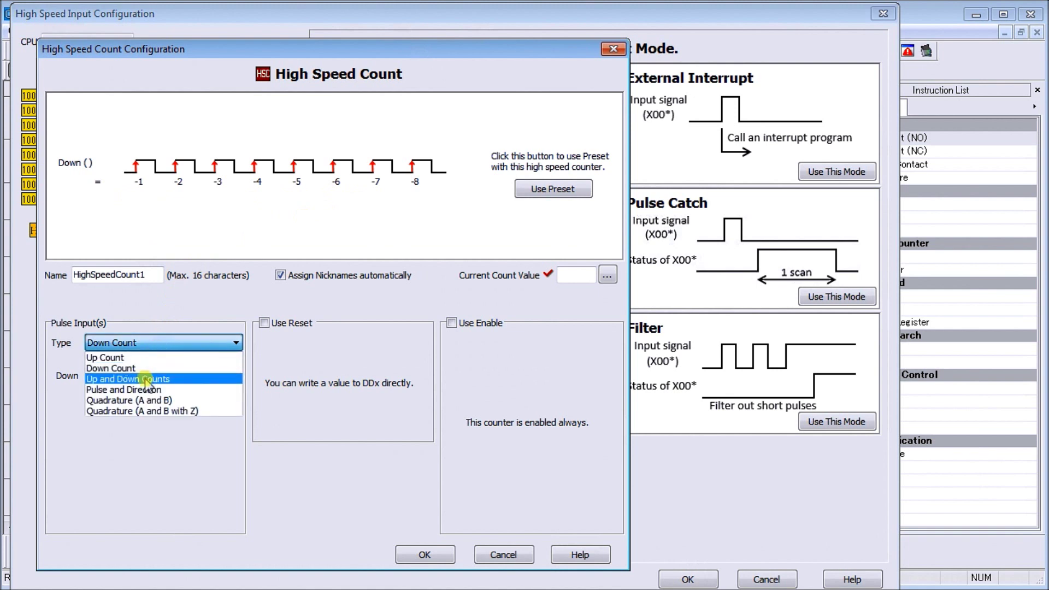
click(145, 379)
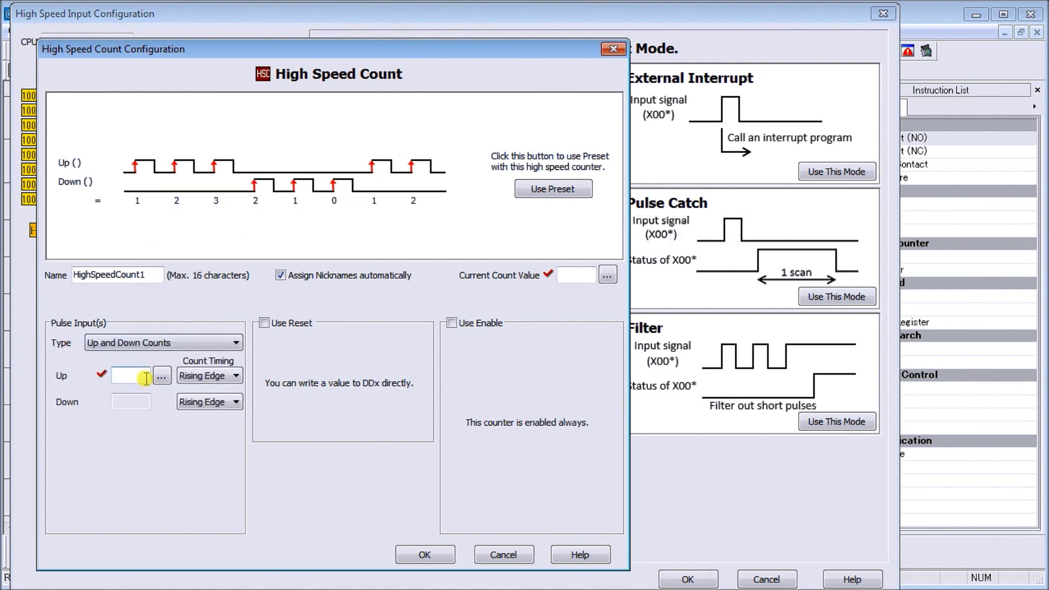
click(146, 342)
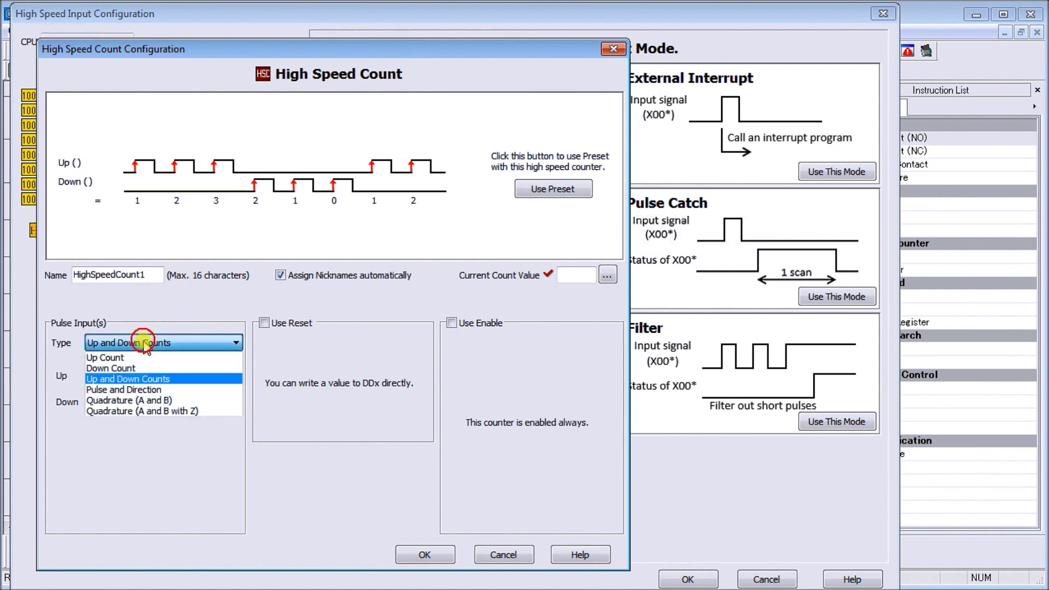
click(133, 389)
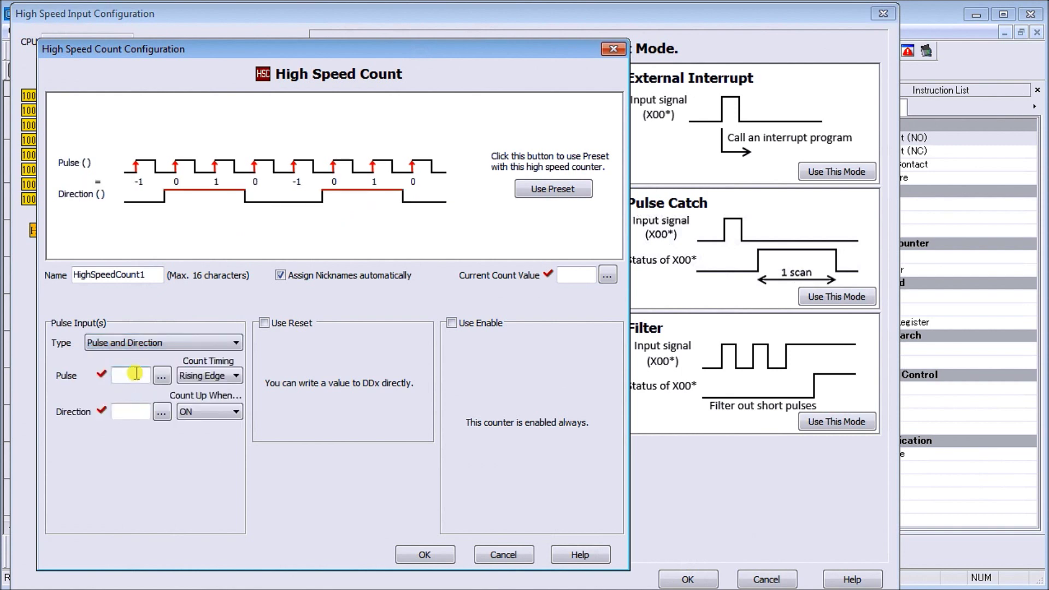
click(144, 344)
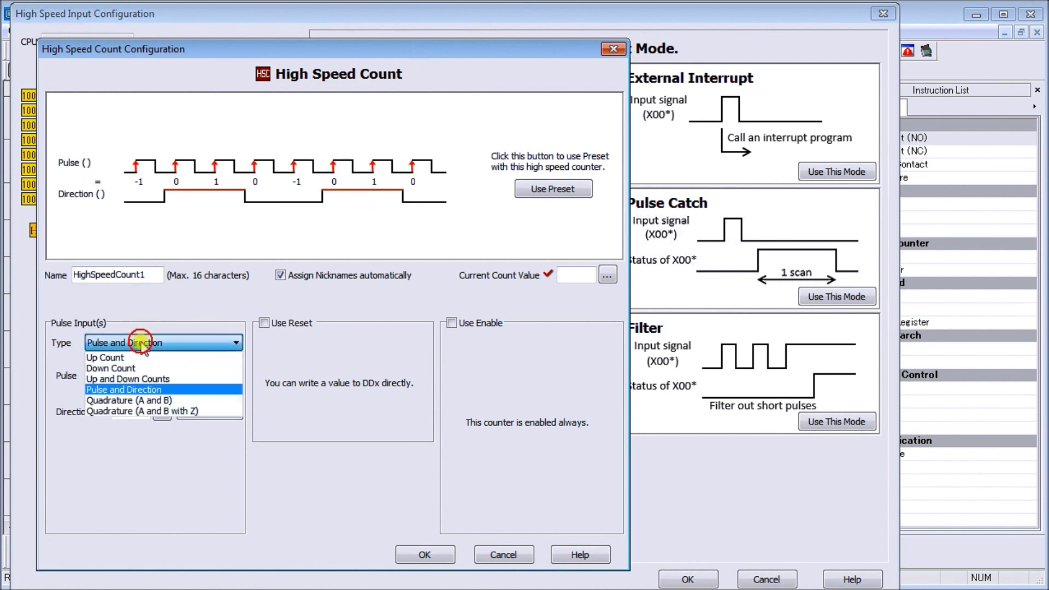
click(130, 402)
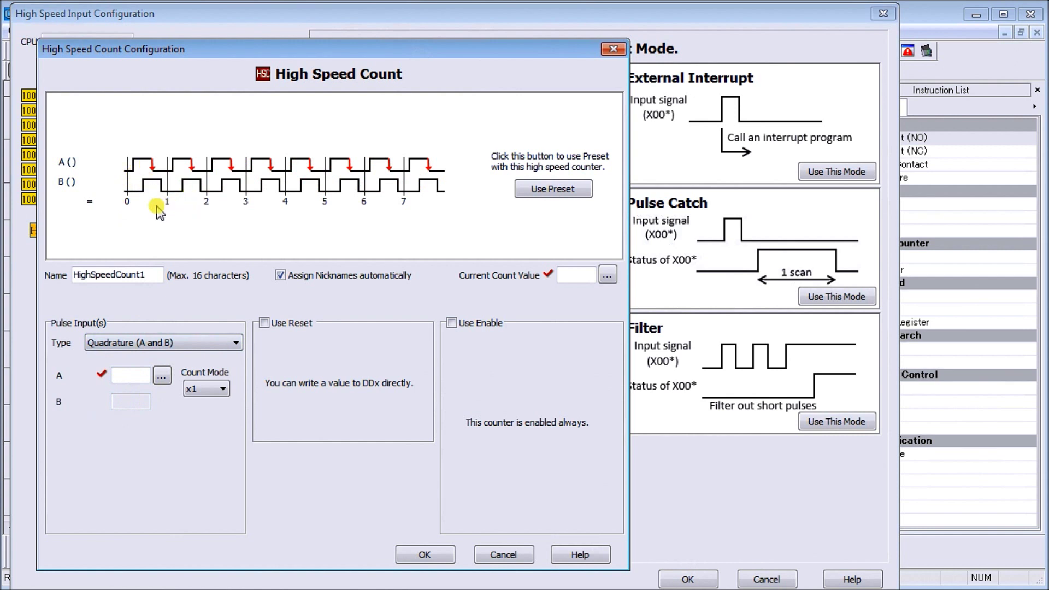
click(133, 343)
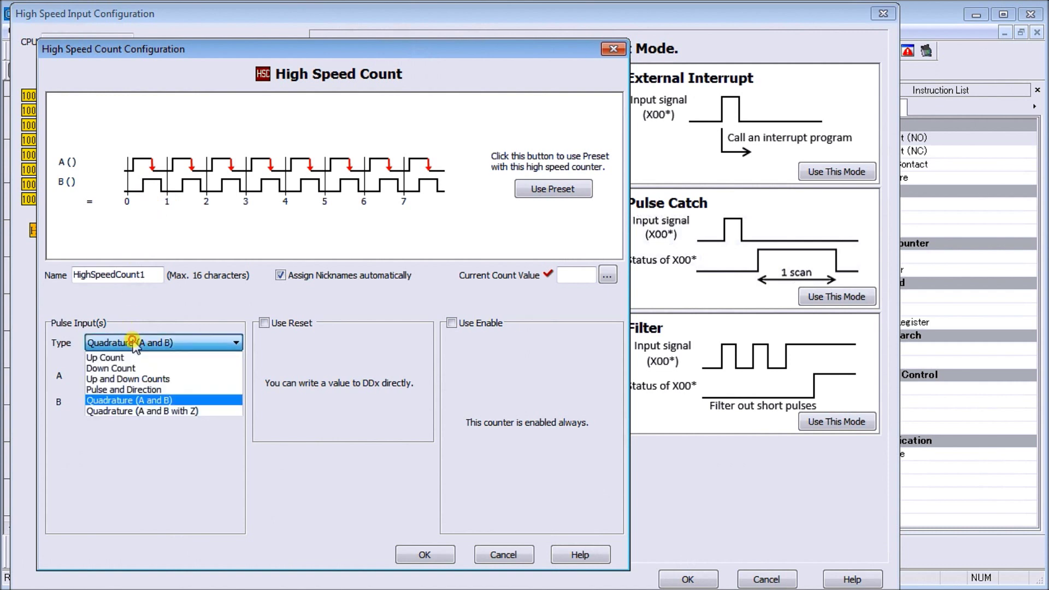
click(129, 411)
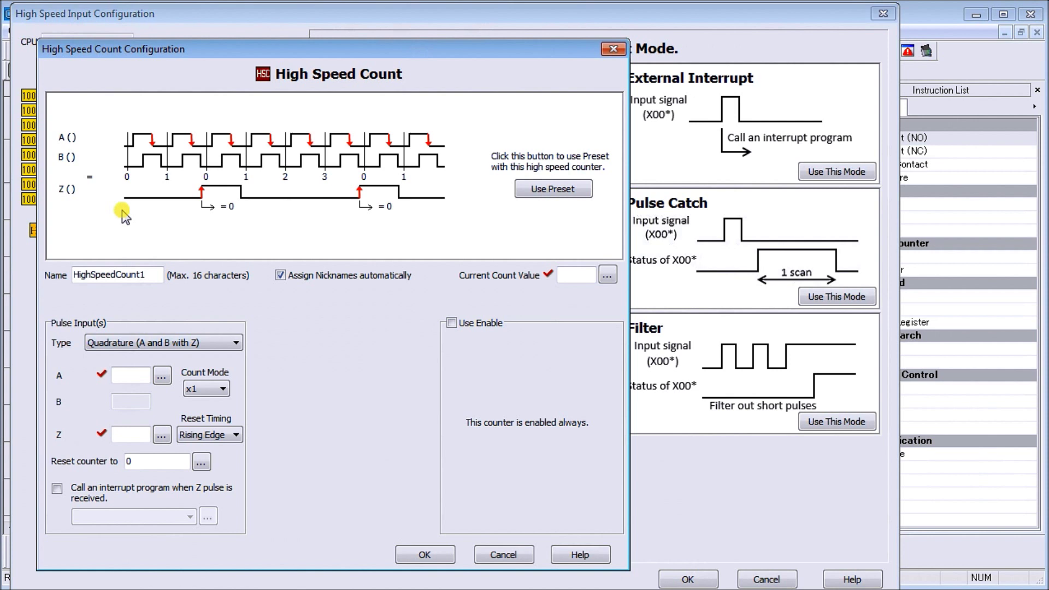
click(141, 343)
click(139, 358)
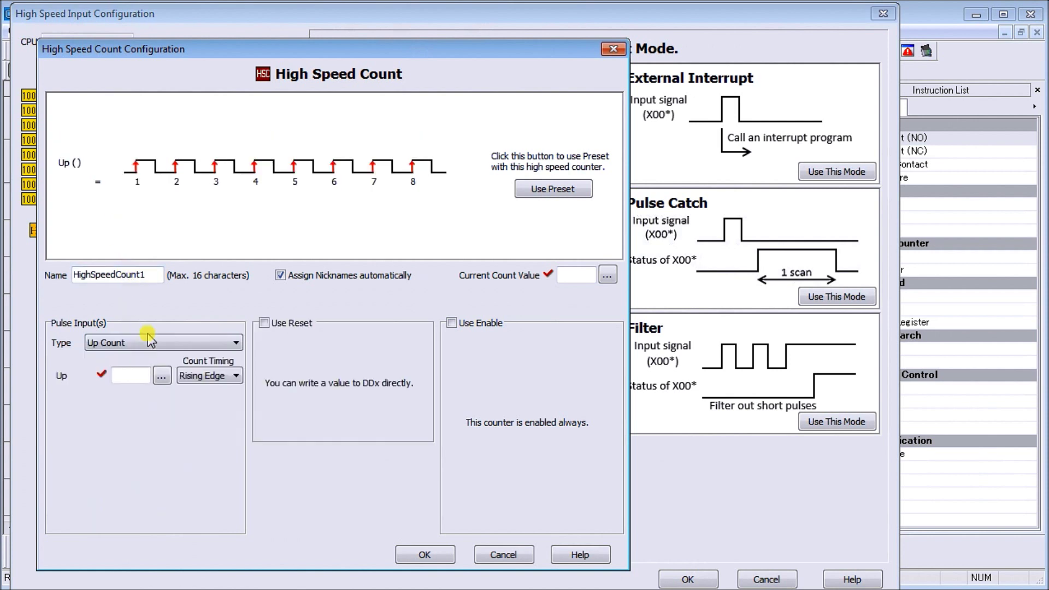
Assign X001 as the up-count input and DD1 as the current count value, enabling presets.
click(161, 376)
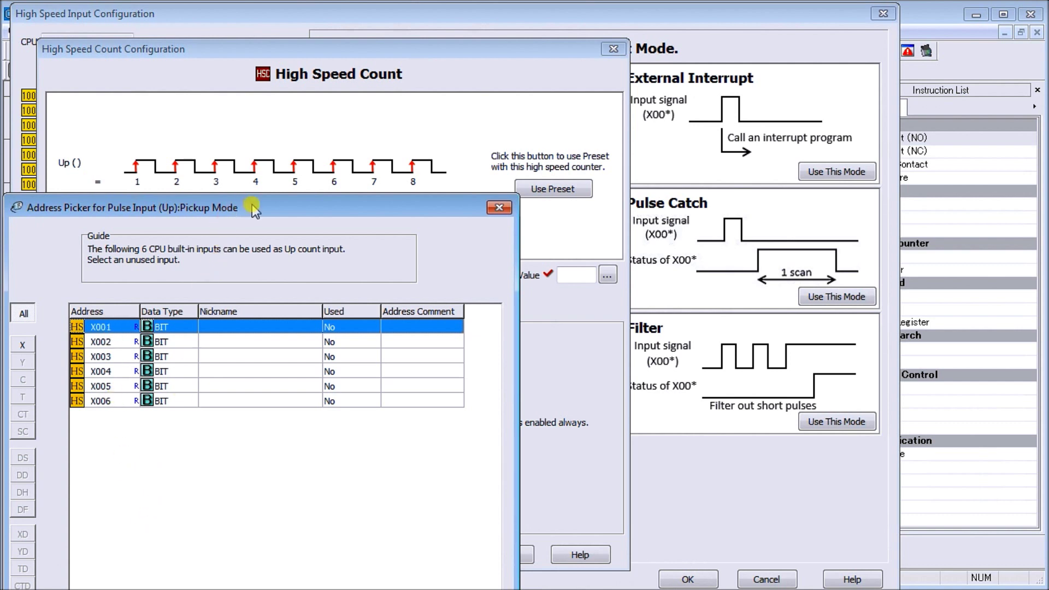
drag(256, 210, 291, 48)
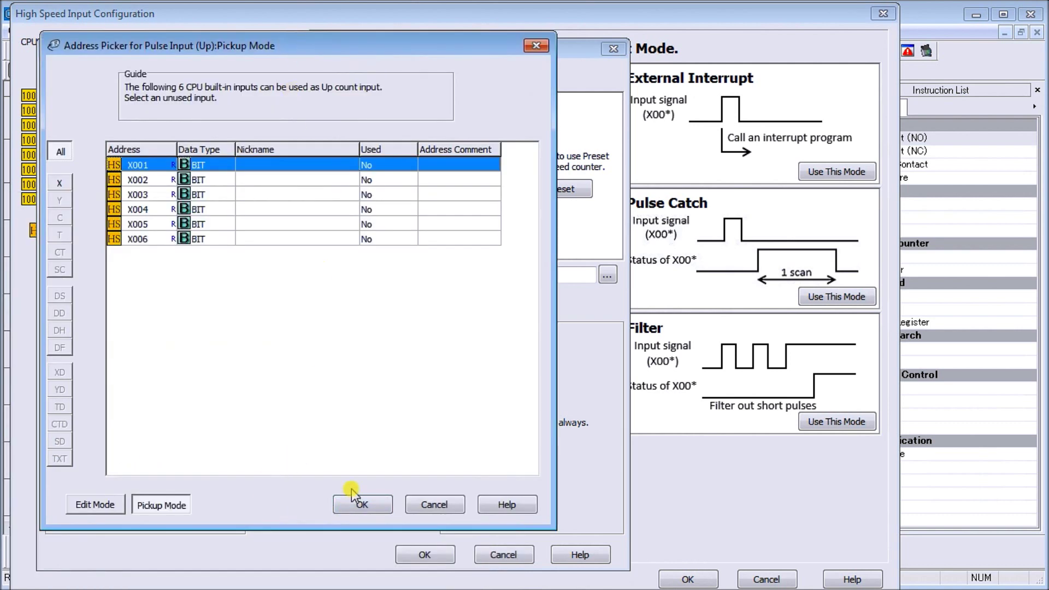
click(358, 502)
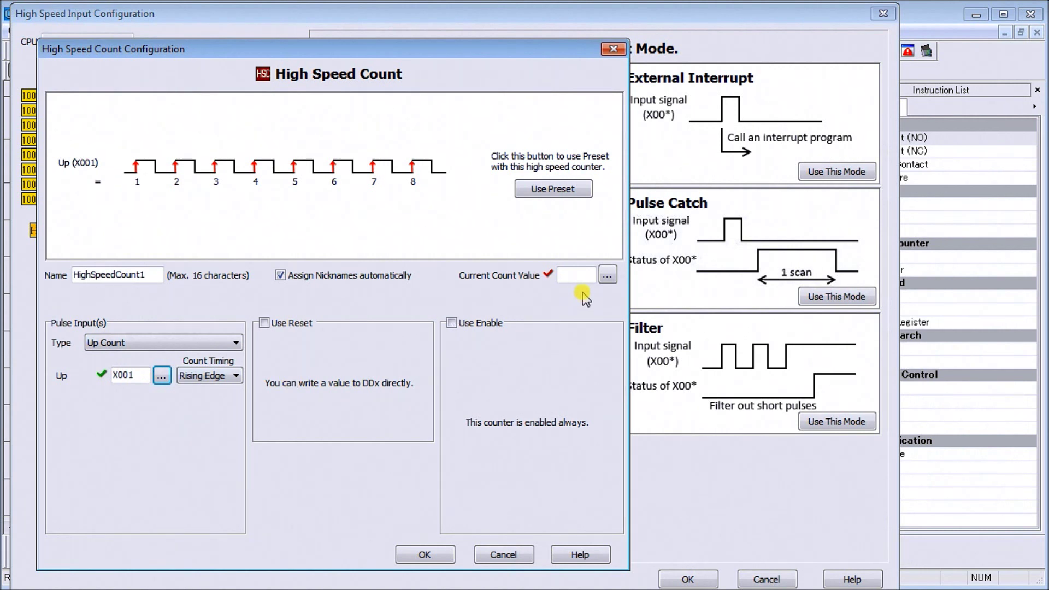
click(608, 276)
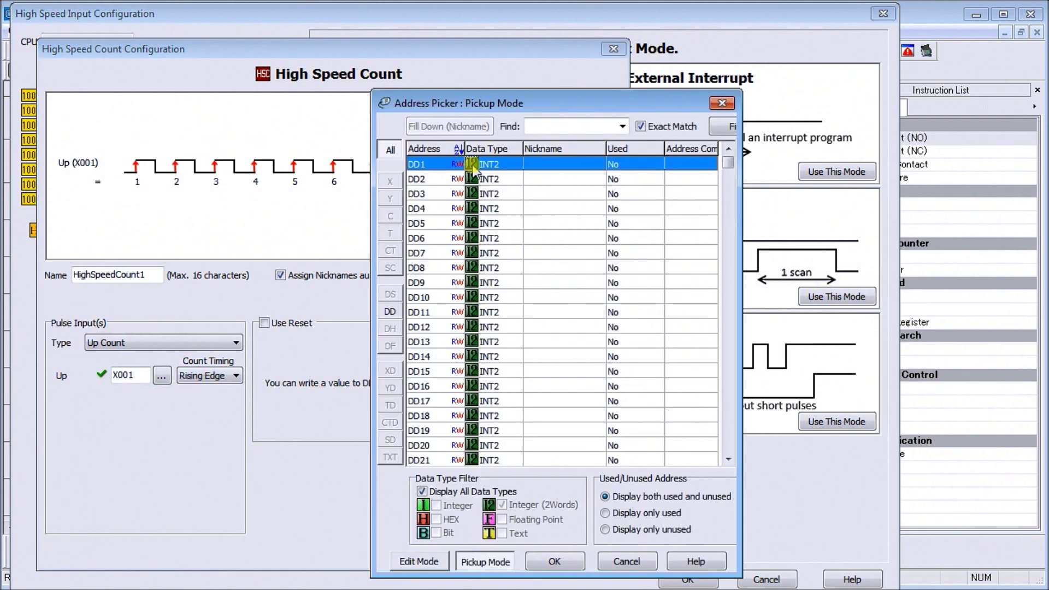
double_click(433, 164)
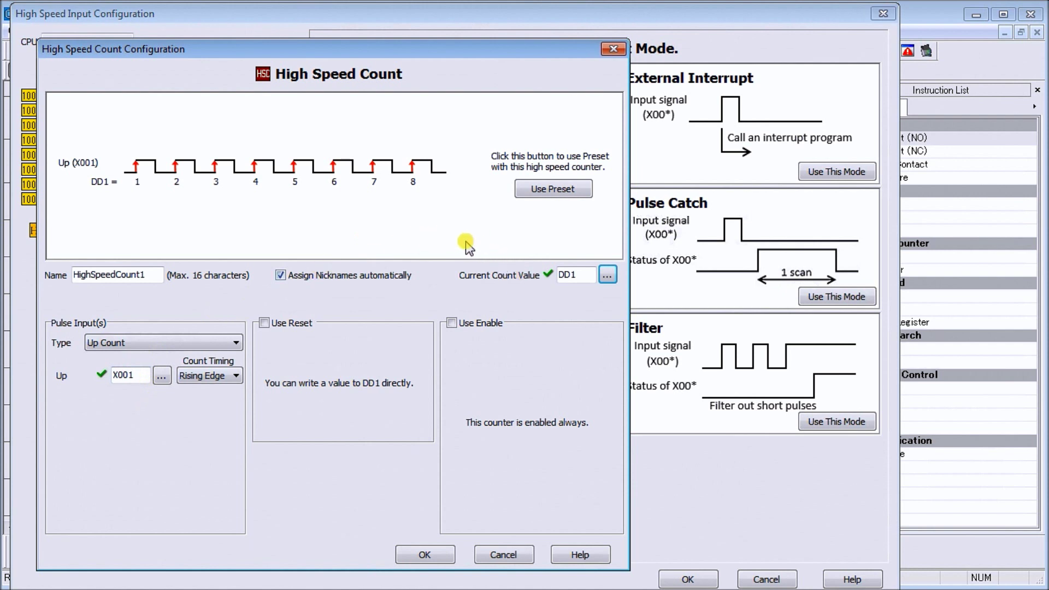
click(548, 195)
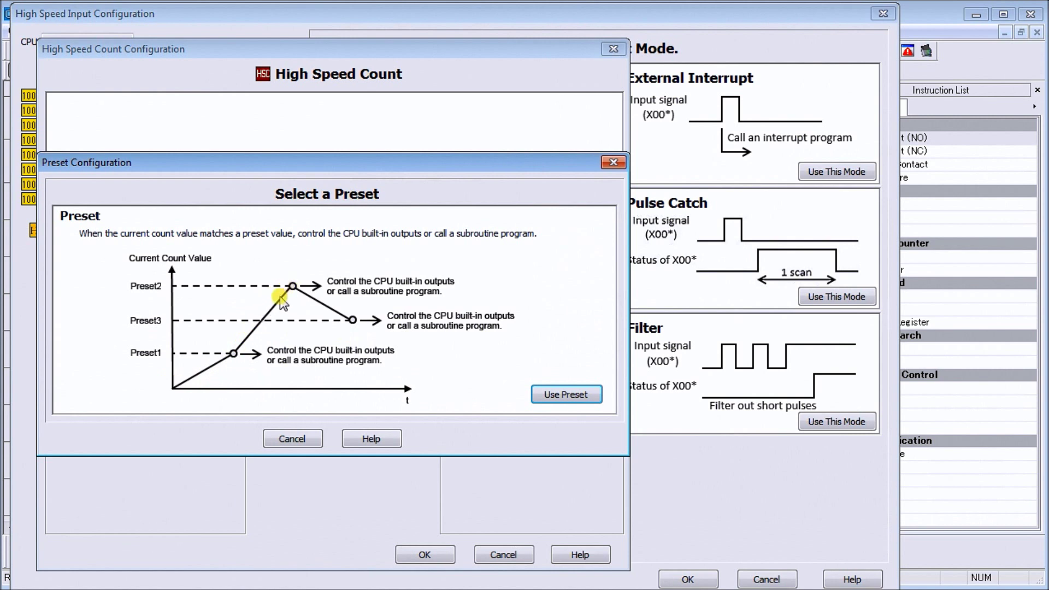
Store preset parameters from DD10, use 3 presets, and reset after the last preset.
click(567, 395)
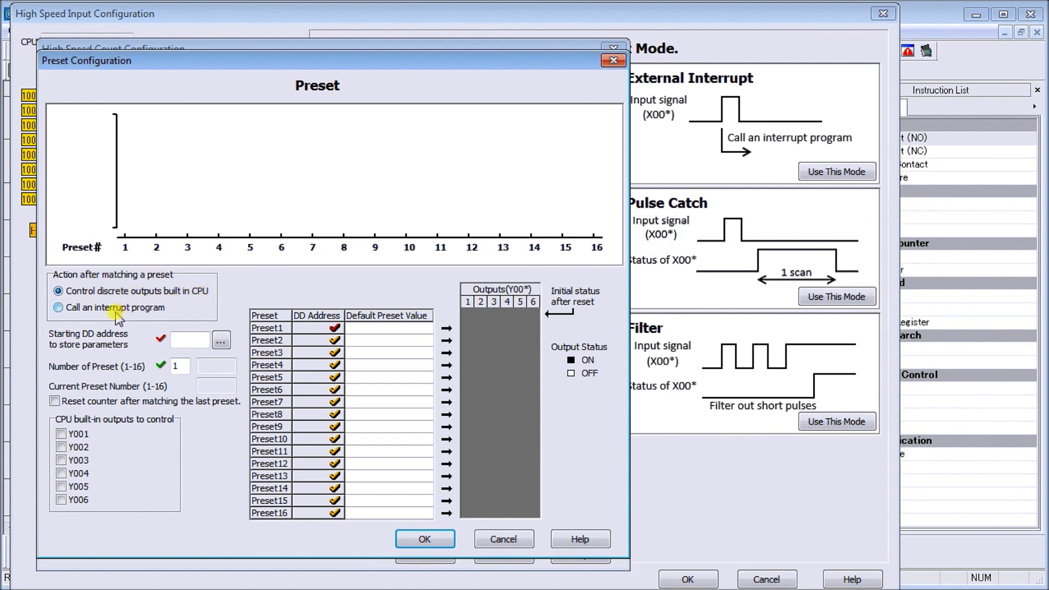
click(221, 343)
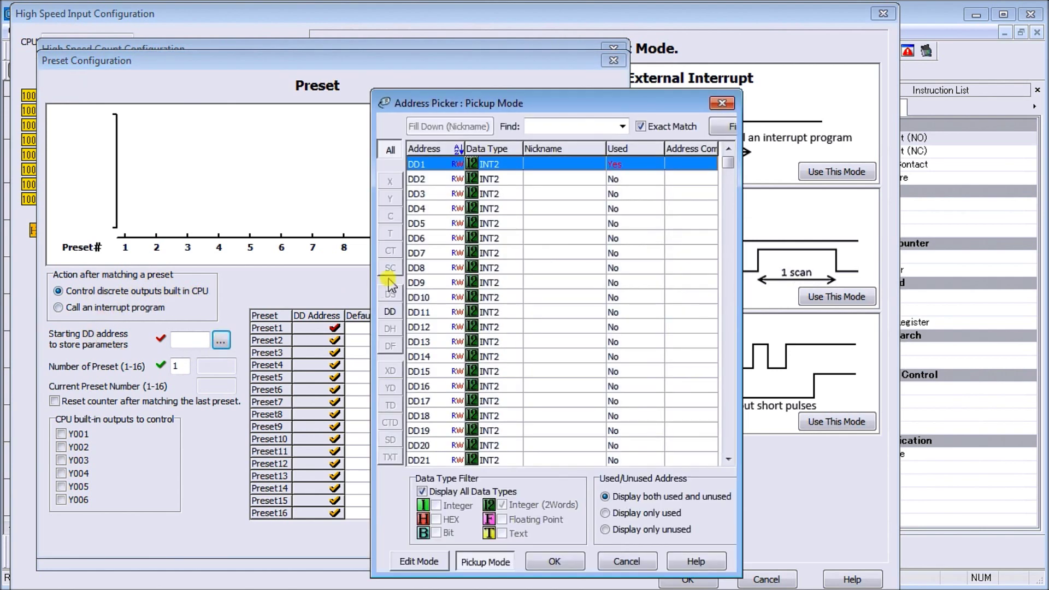
double_click(442, 298)
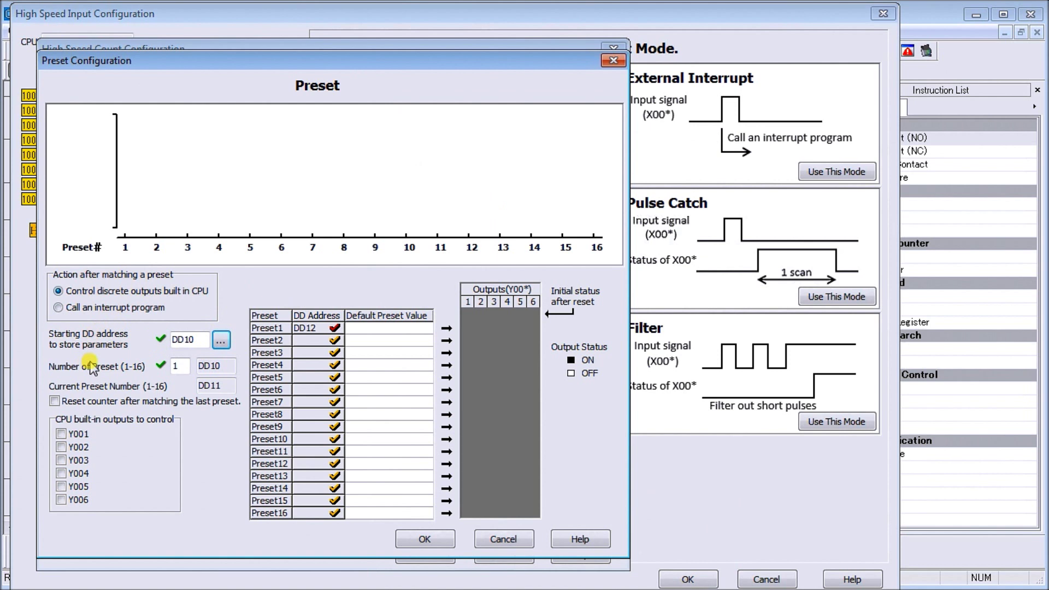
double_click(181, 366)
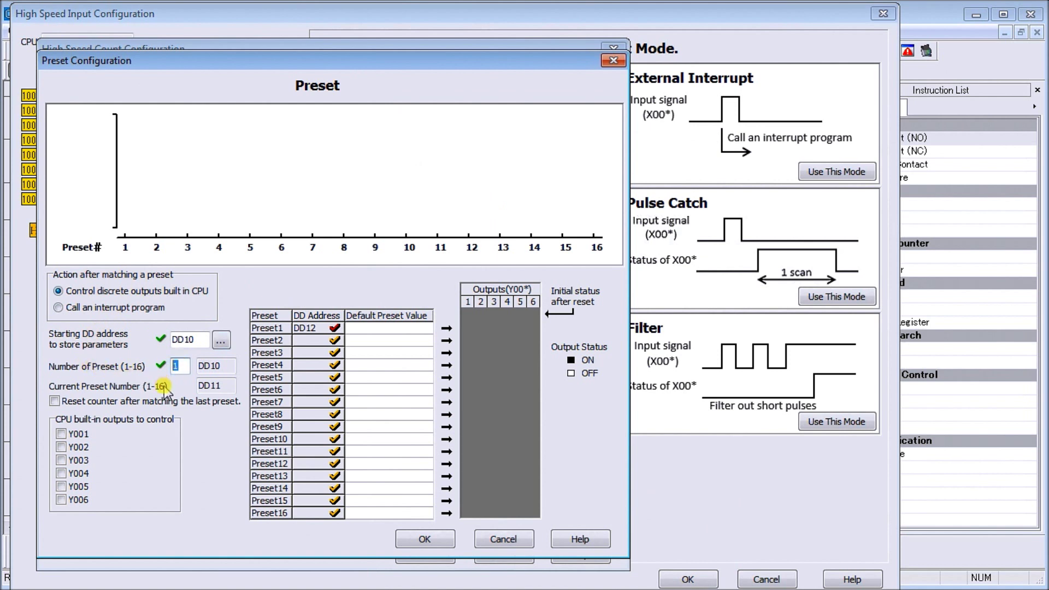
text(3)
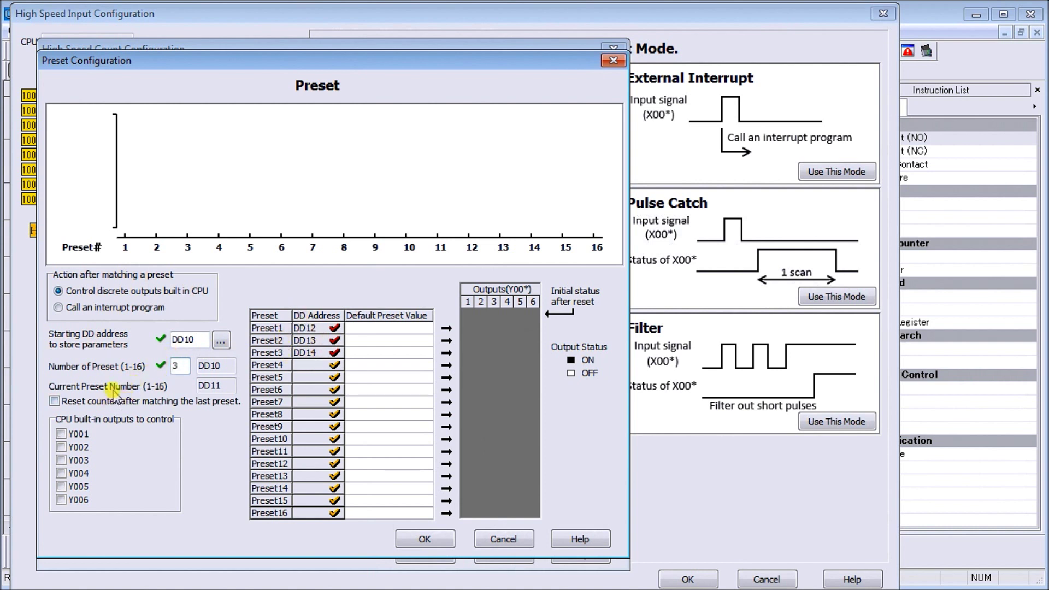
click(55, 402)
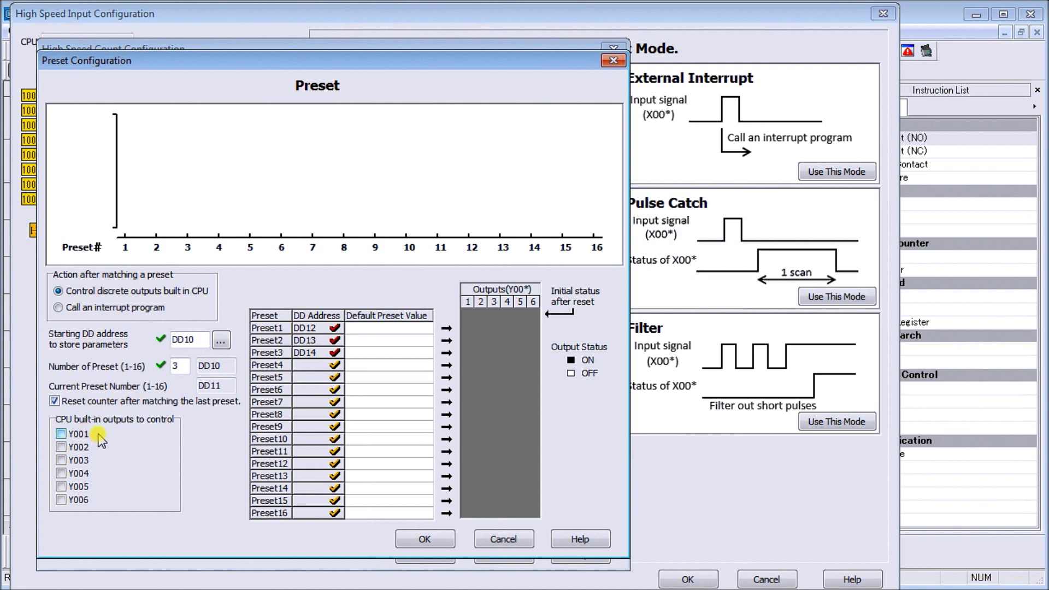
Enable CPU built-in outputs Y001, Y002 and Y003 for counter control.
click(61, 434)
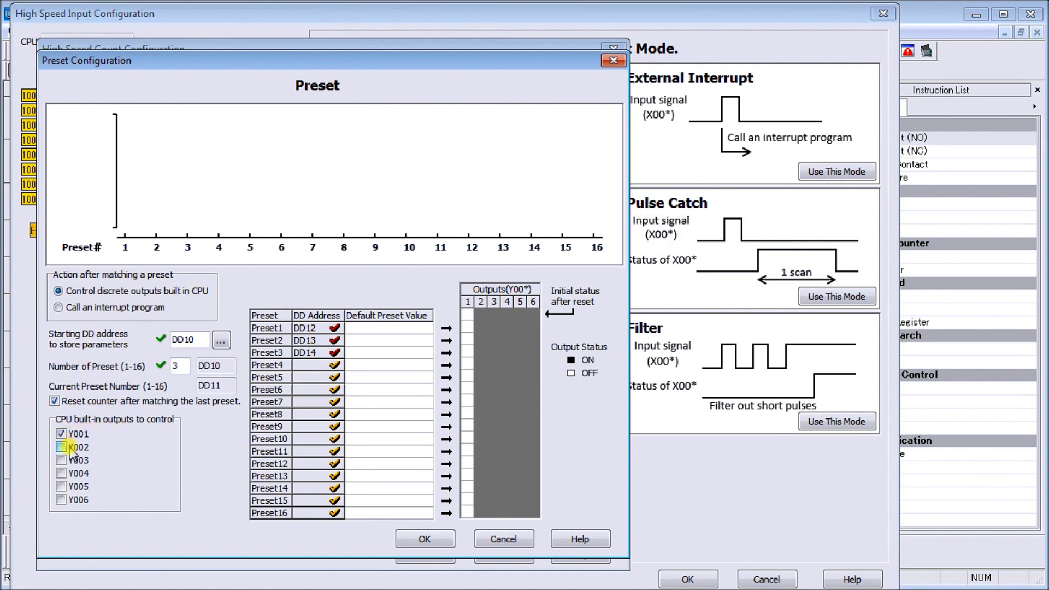
click(61, 447)
click(61, 460)
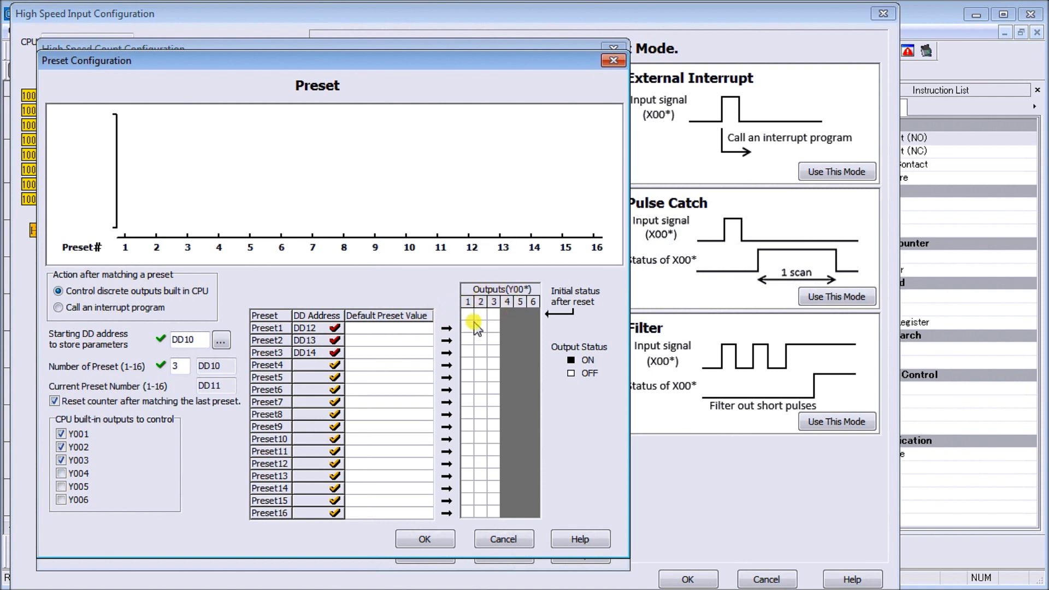
Enter default preset values 10, 100 and 200 for Preset1, Preset2 and Preset3.
click(380, 328)
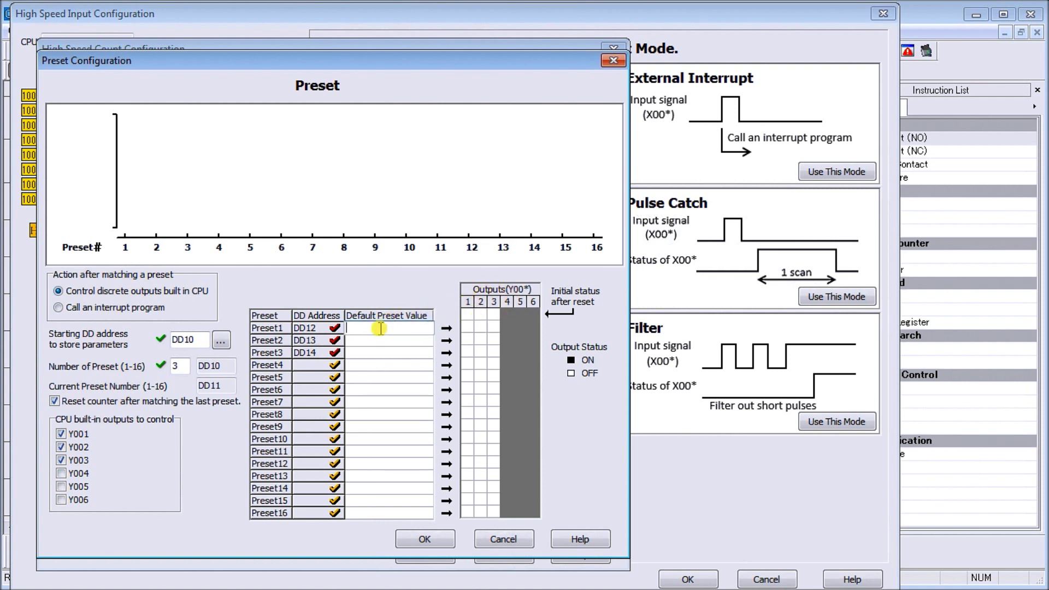
text(10)
click(384, 339)
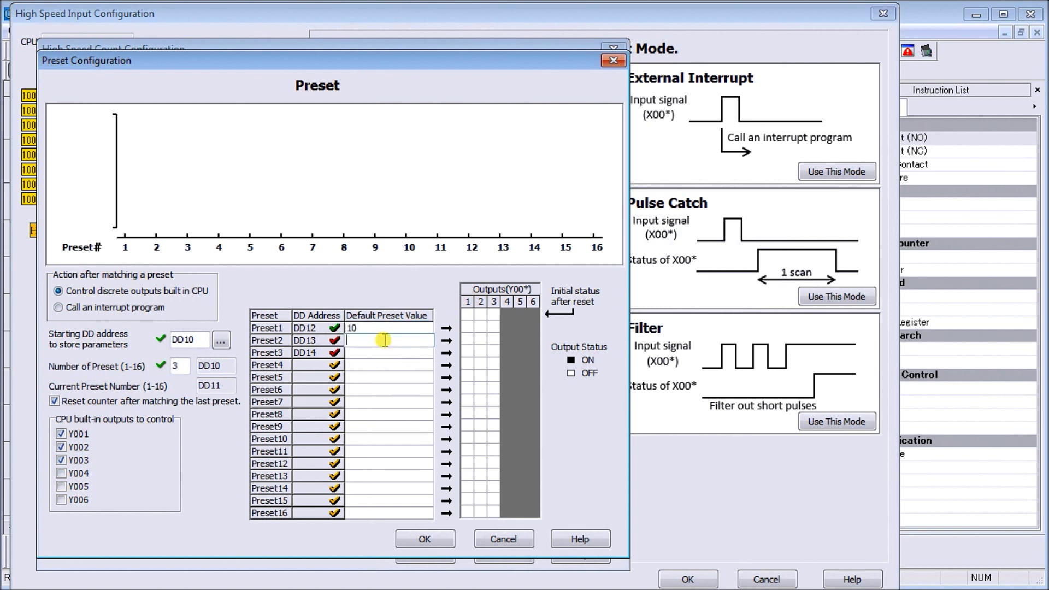
text(100)
click(379, 351)
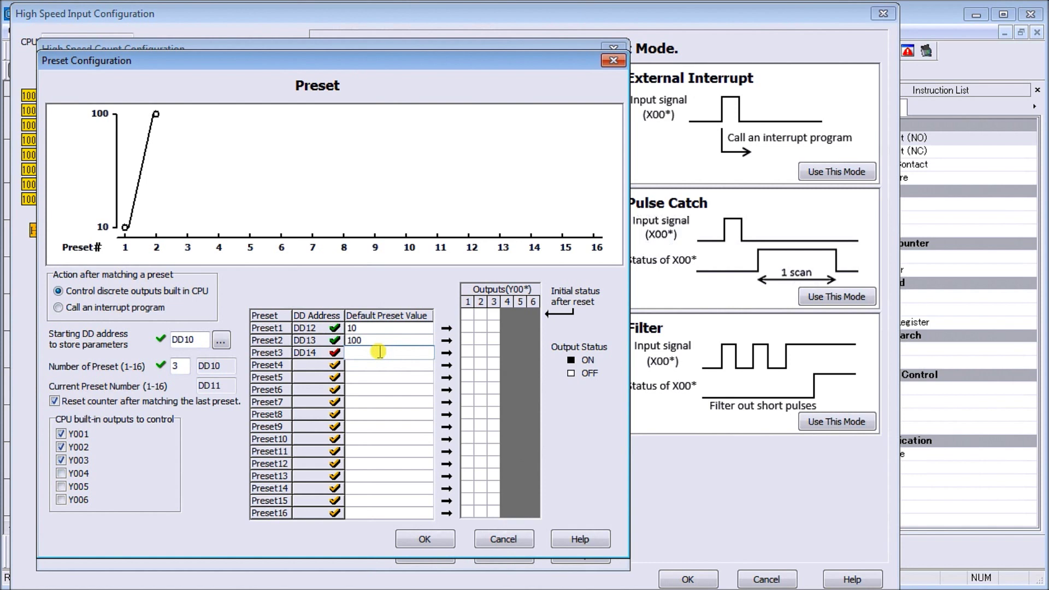
text(200)
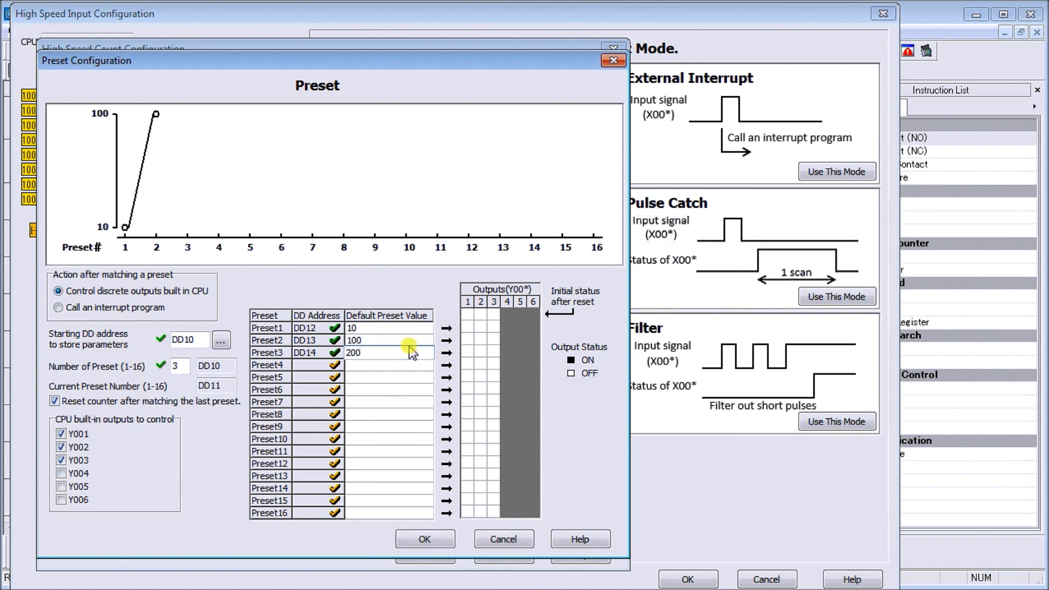
click(401, 340)
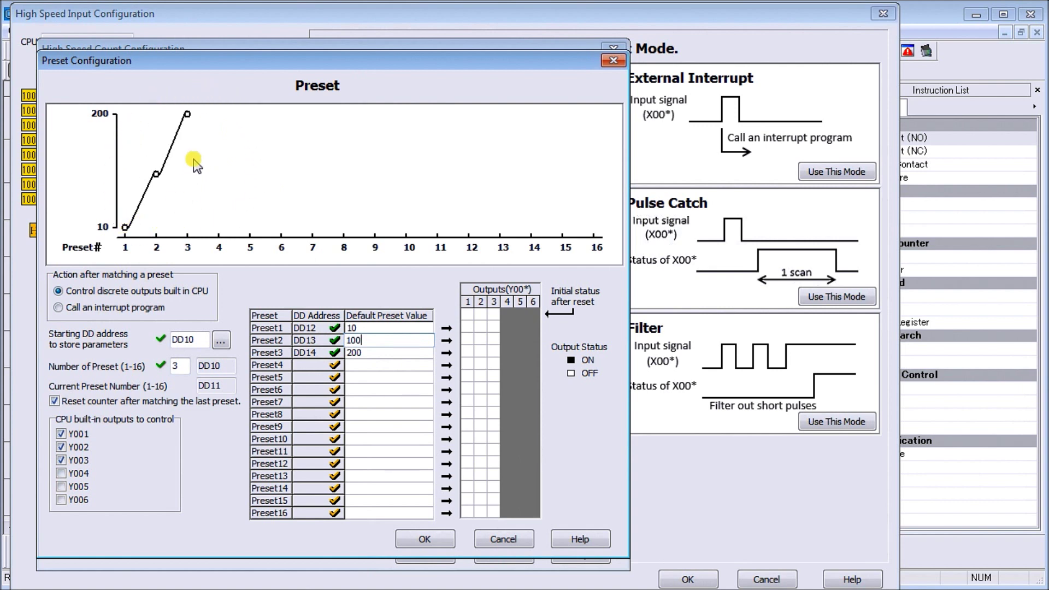
Set Preset1 to turn on Y001, Preset2 Y002, and Preset3 Y003 in the Outputs grid.
click(467, 315)
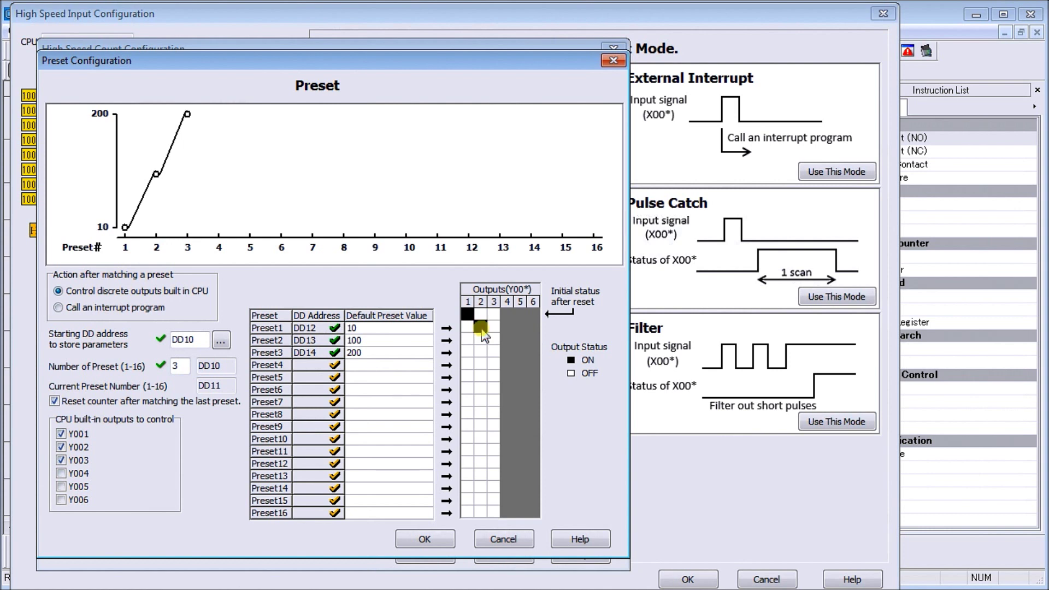
click(481, 327)
click(492, 341)
Confirm the Preset, High Speed Count and High Speed Input configuration dialogs.
click(437, 542)
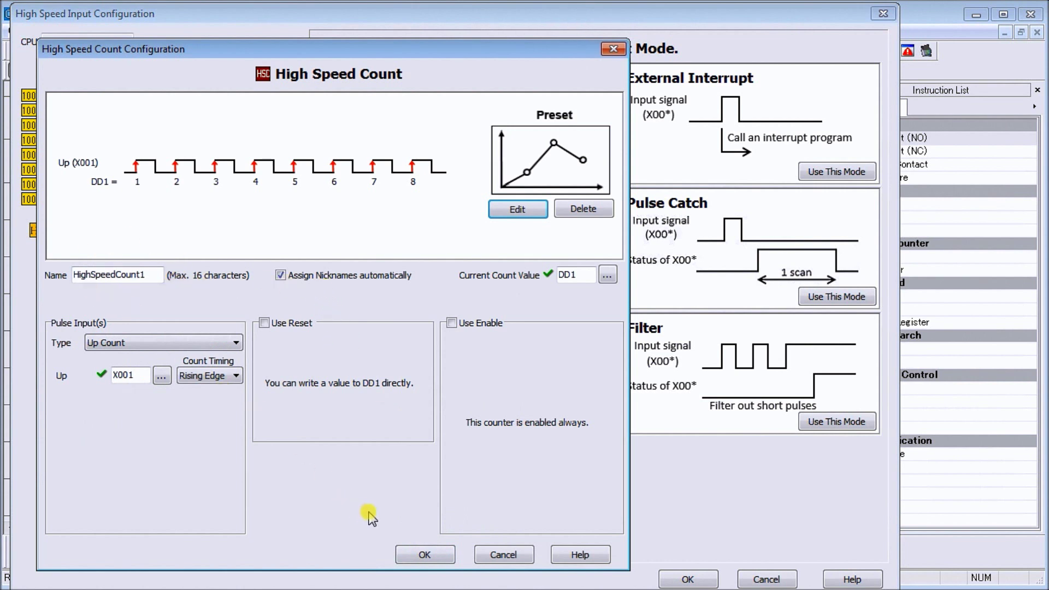
click(426, 555)
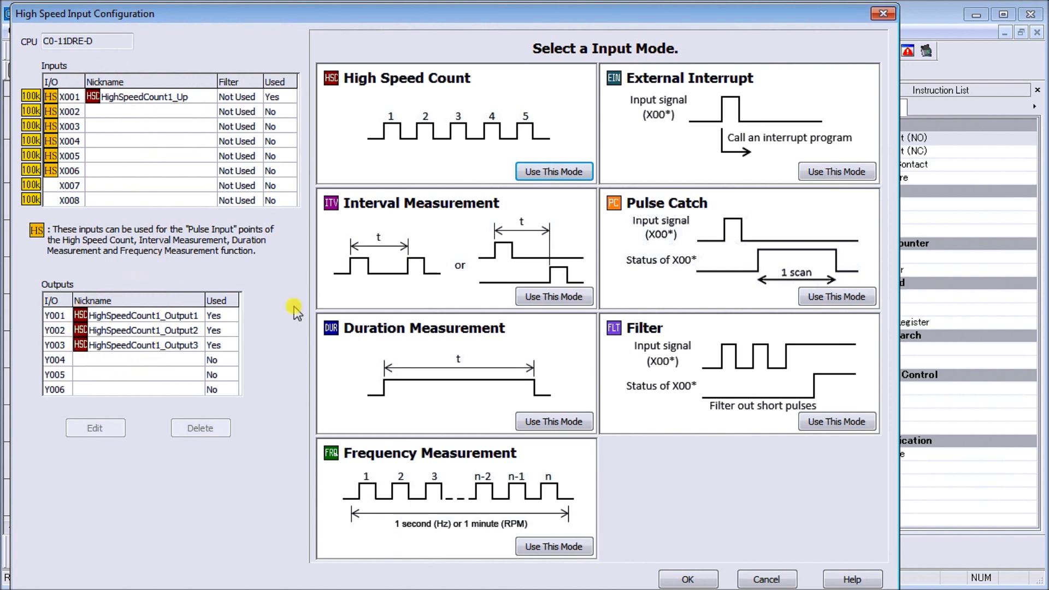
click(688, 579)
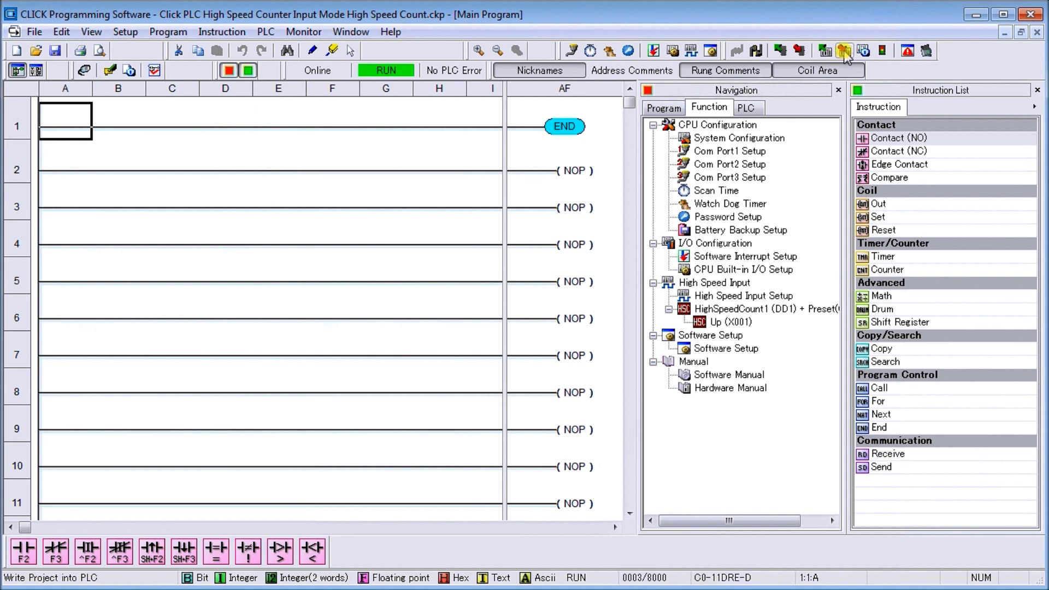
click(844, 51)
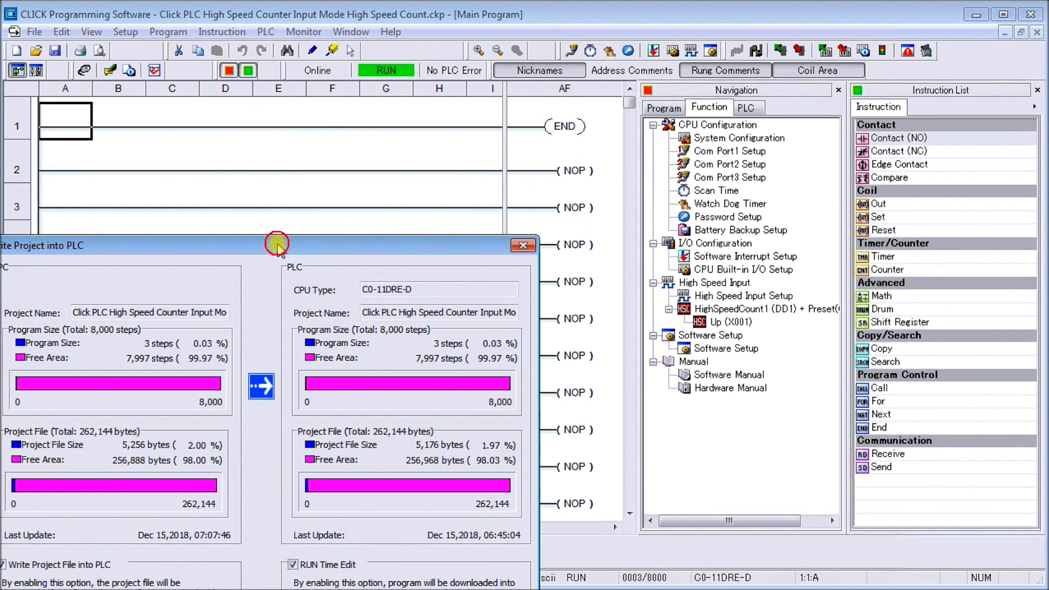
Download the project to the PLC as a RUN-time edit, accepting both warnings without stopping the PLC.
drag(277, 242, 353, 121)
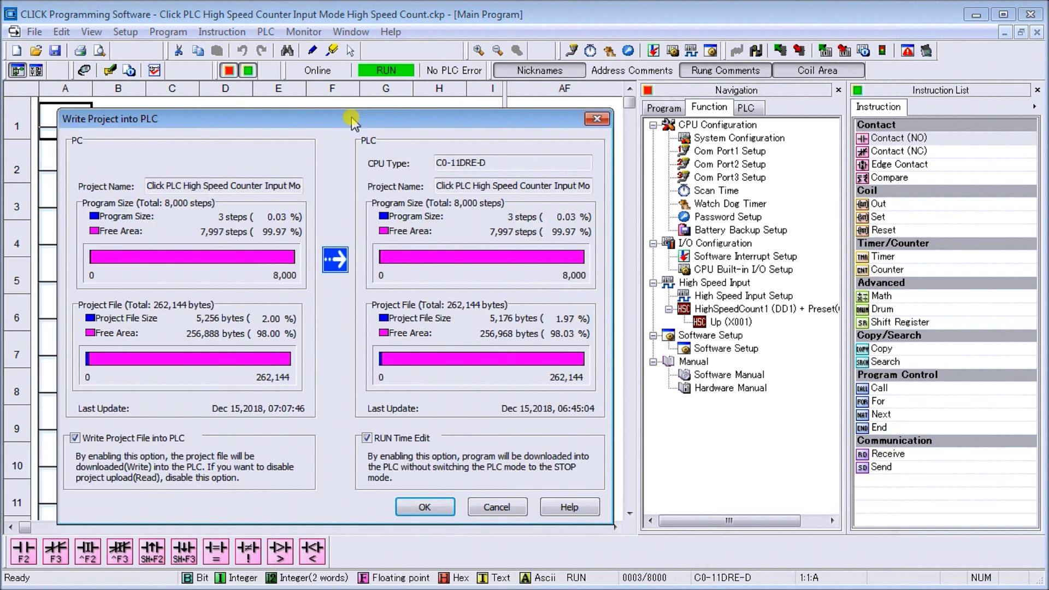
click(432, 507)
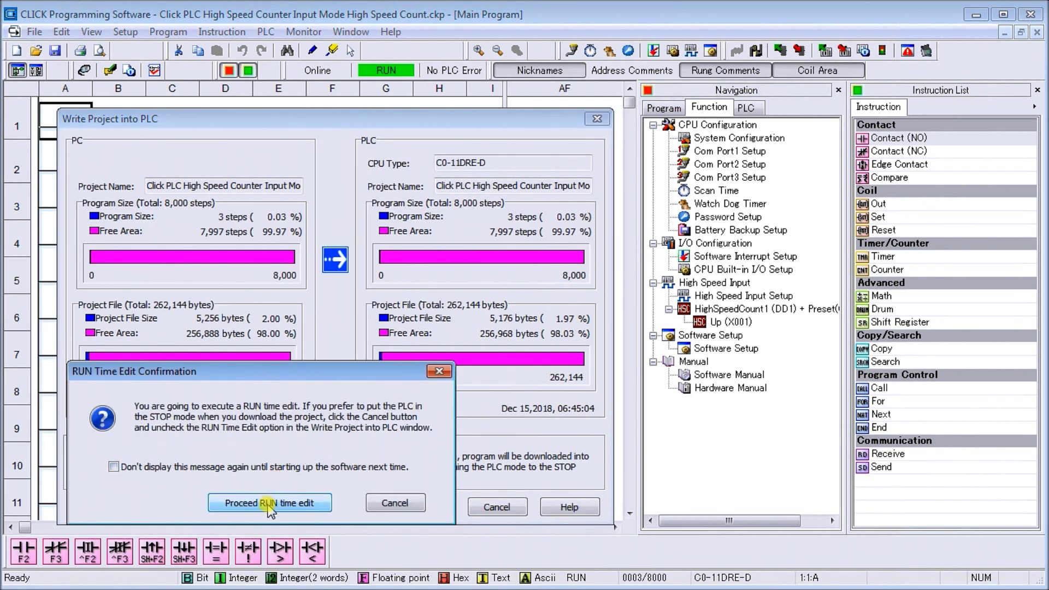
click(270, 503)
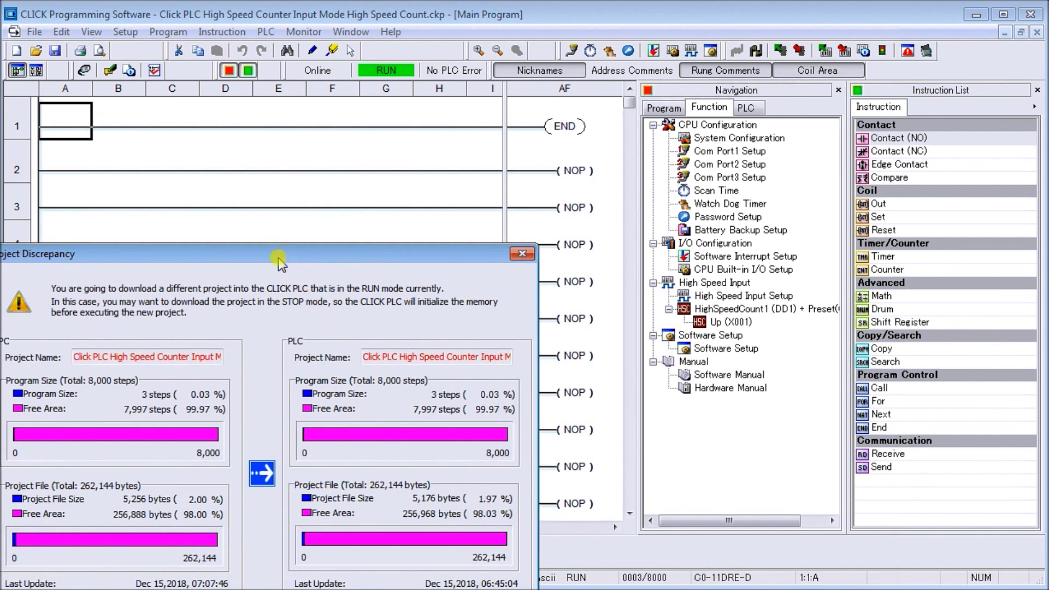
drag(279, 263, 319, 152)
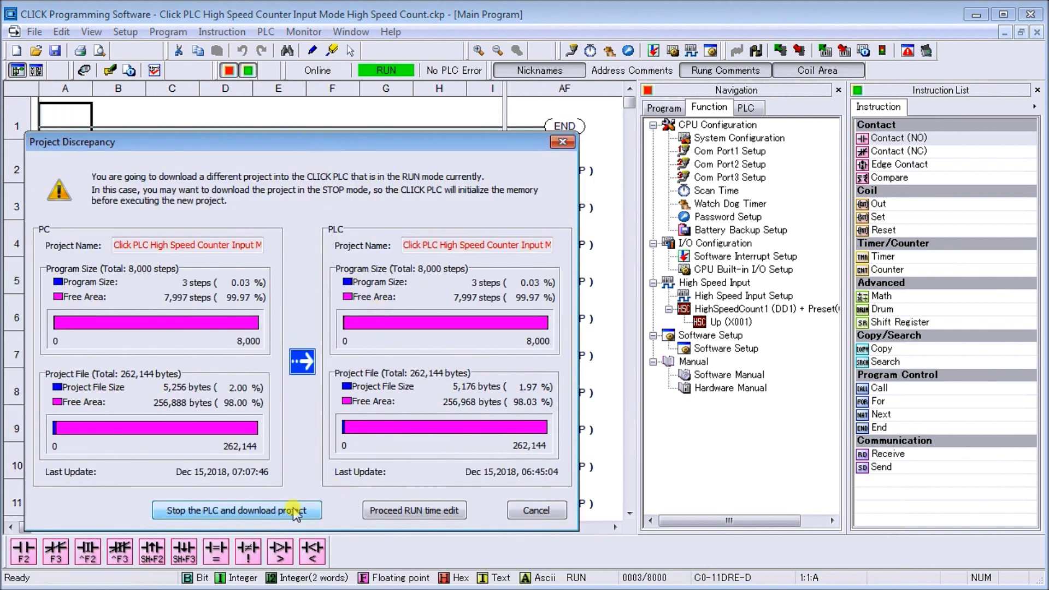
click(394, 513)
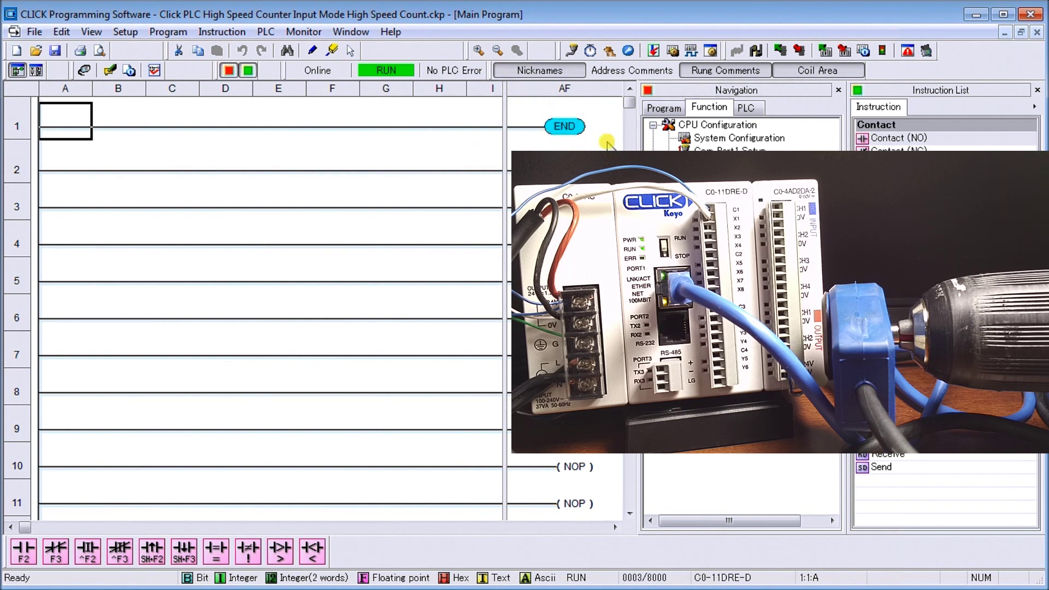
Open the High Speed Count Data View to monitor DD1 and presets DD10–DD15 (10, 100, 200).
click(663, 108)
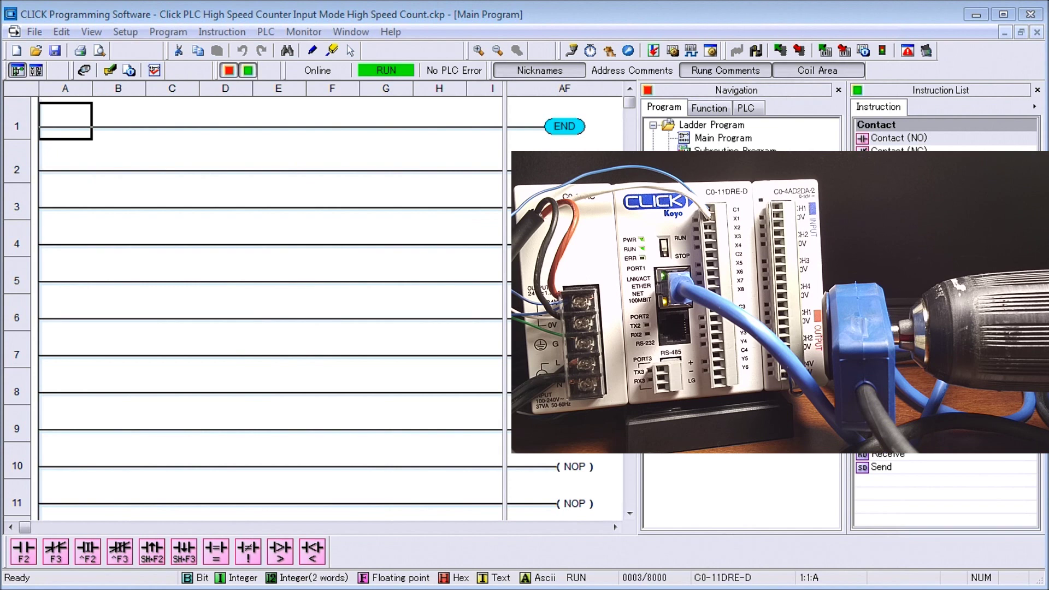
key(ctrl+d)
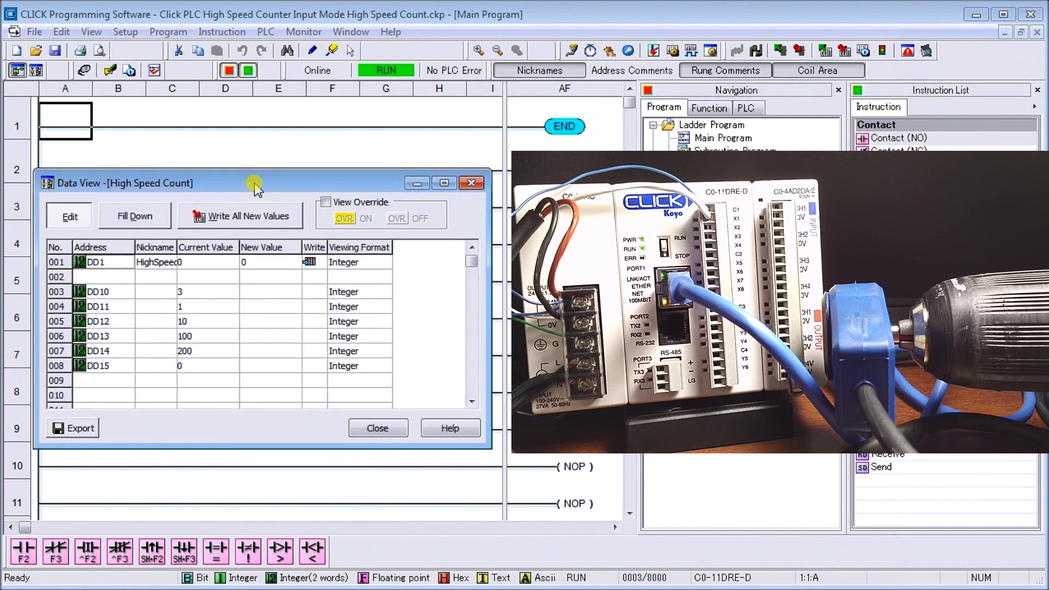